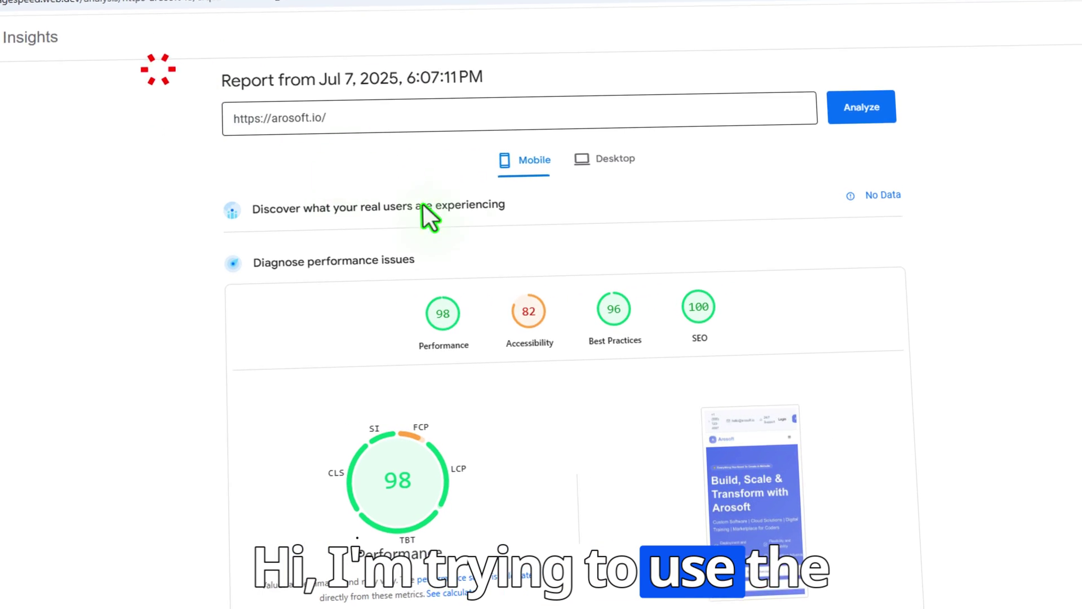
scroll(829, 306, down, 4)
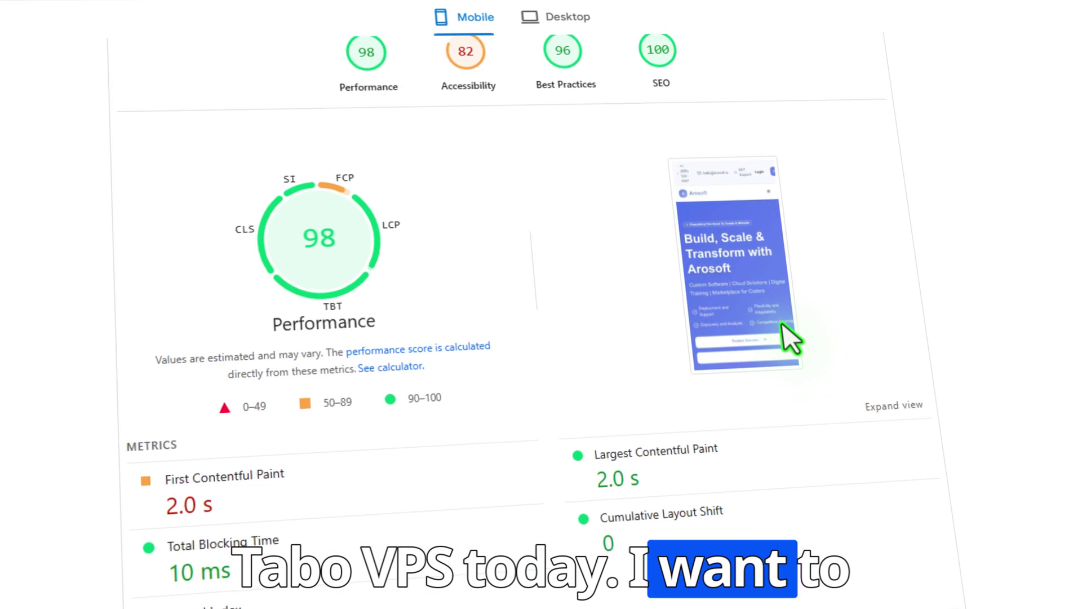
scroll(791, 338, up, 4)
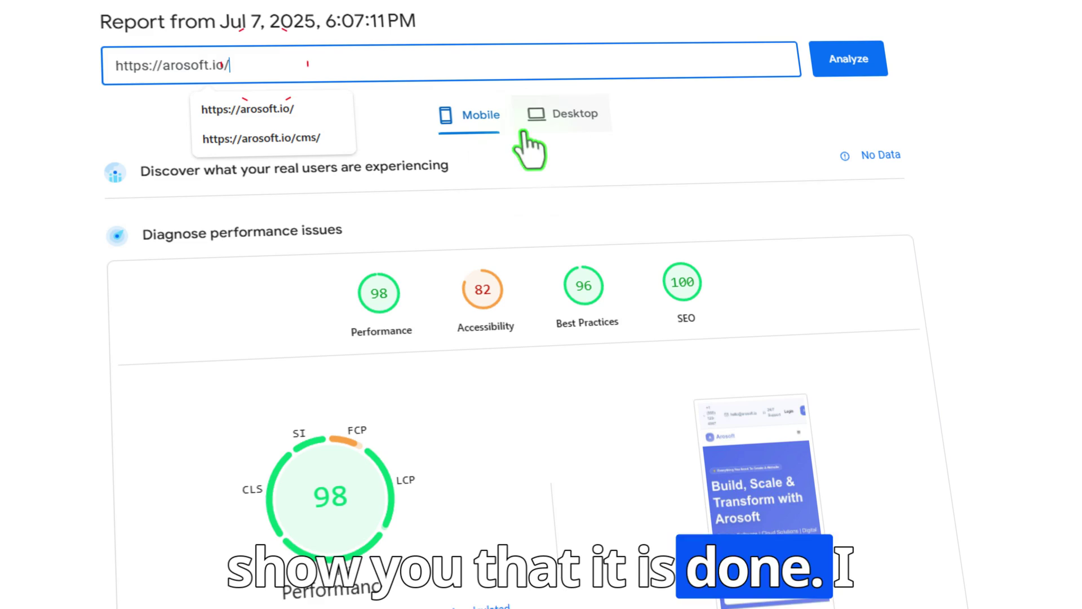
Show the arosoft.io desktop report (99, 82, 96, 100), then switch to the arosoft.io homepage
click(565, 114)
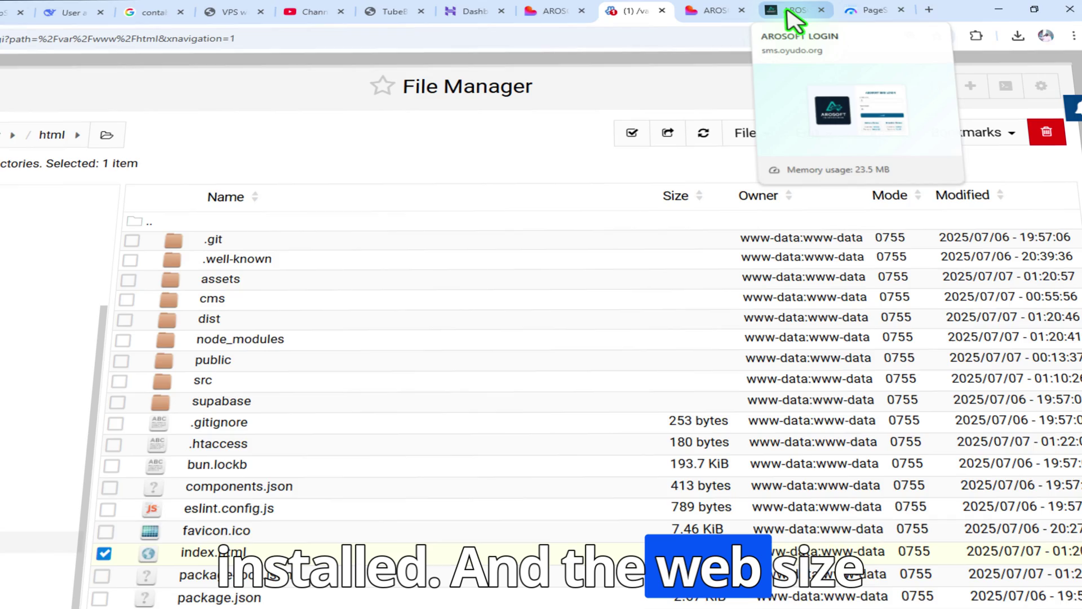
click(819, 19)
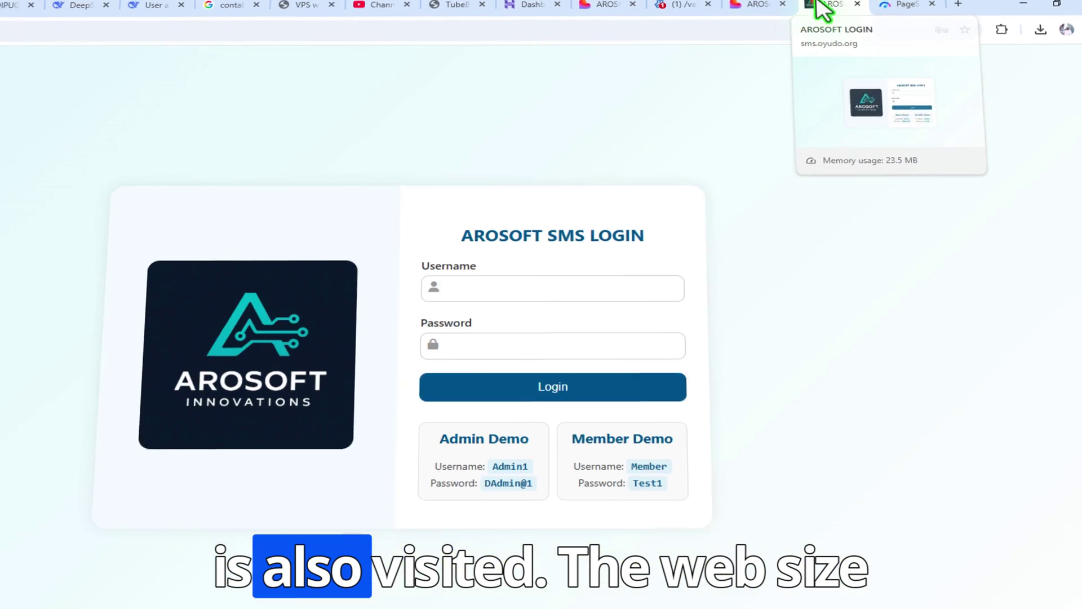
click(700, 11)
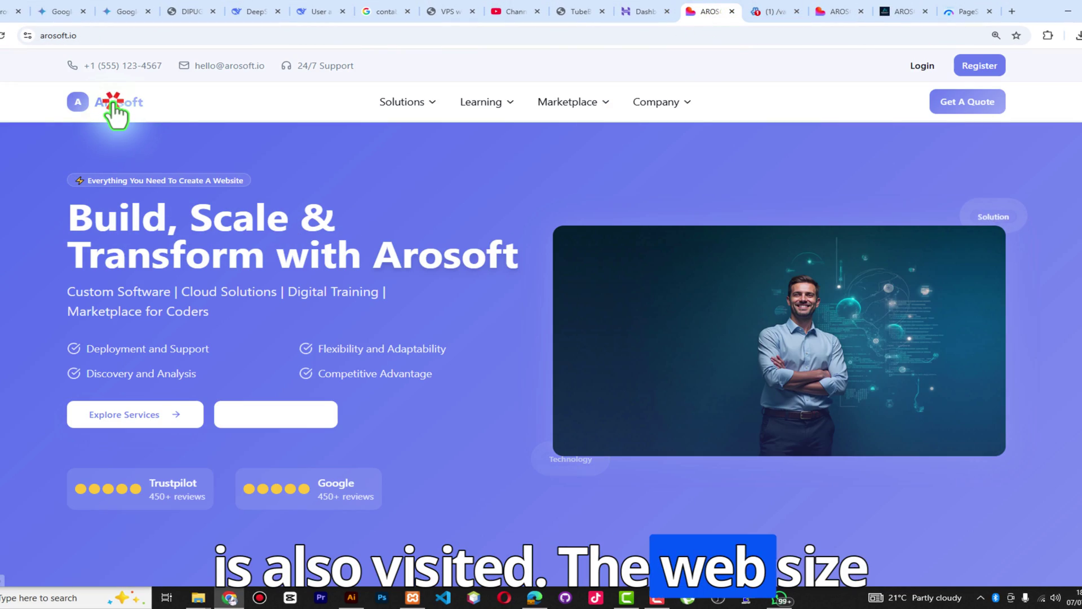
scroll(824, 184, down, 5)
scroll(728, 279, up, 5)
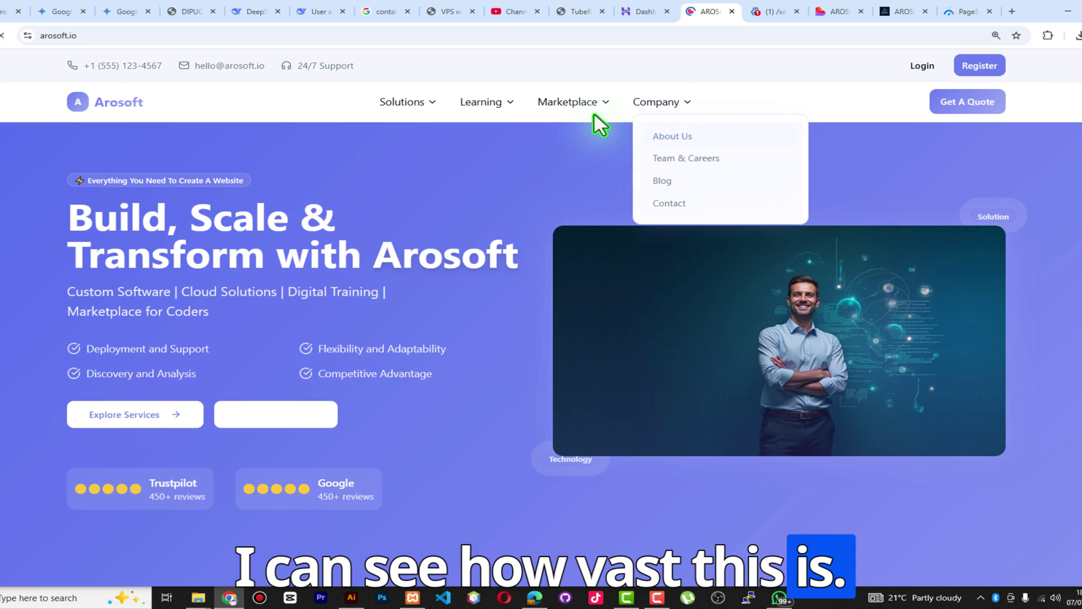
View the Arosoft sign-in page with the saved email filled, then the Create Account page
click(922, 66)
click(477, 330)
click(524, 359)
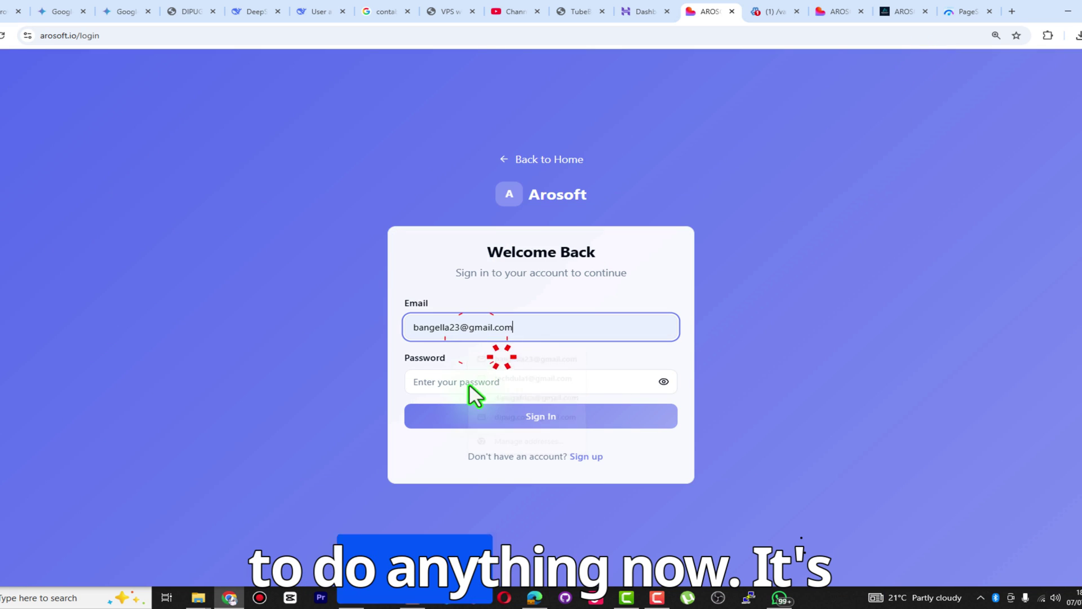
click(587, 456)
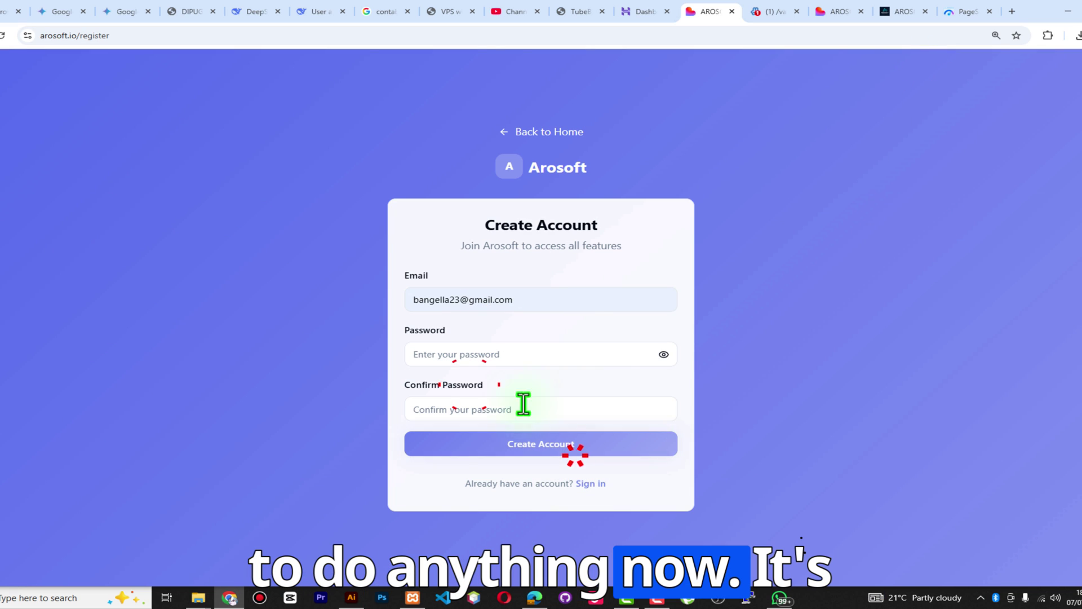
click(497, 302)
Re-run the PageSpeed Insights analysis of arosoft.io
click(967, 11)
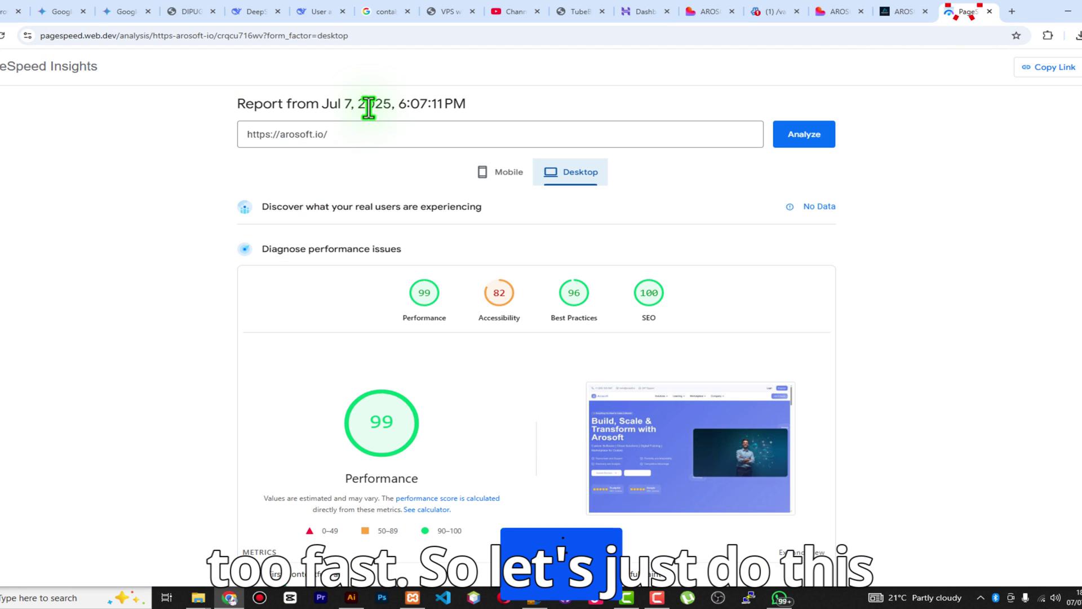
click(343, 135)
key(Return)
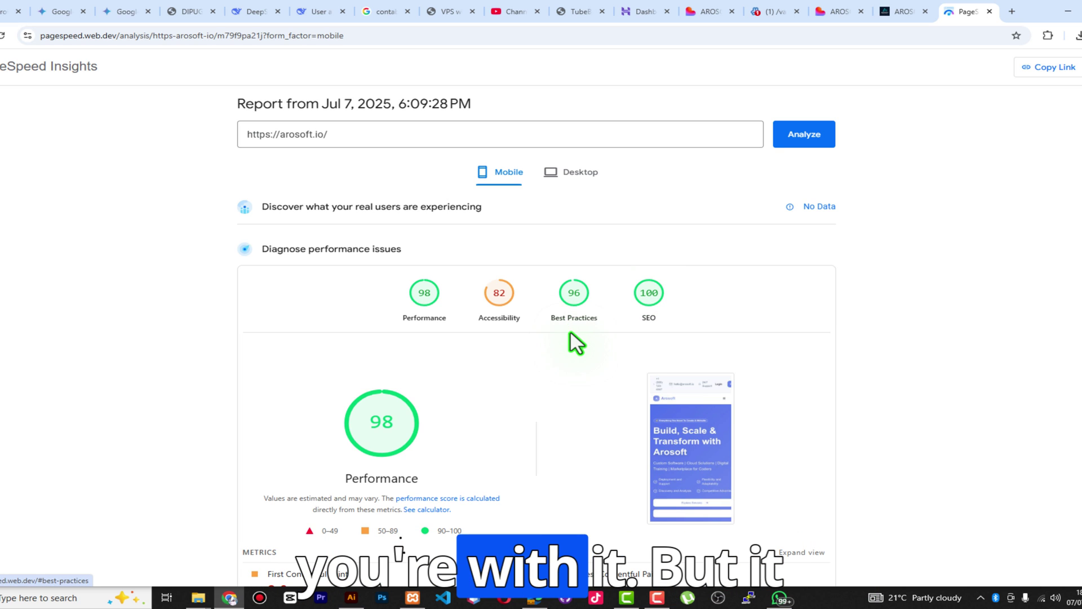
scroll(401, 415, down, 1)
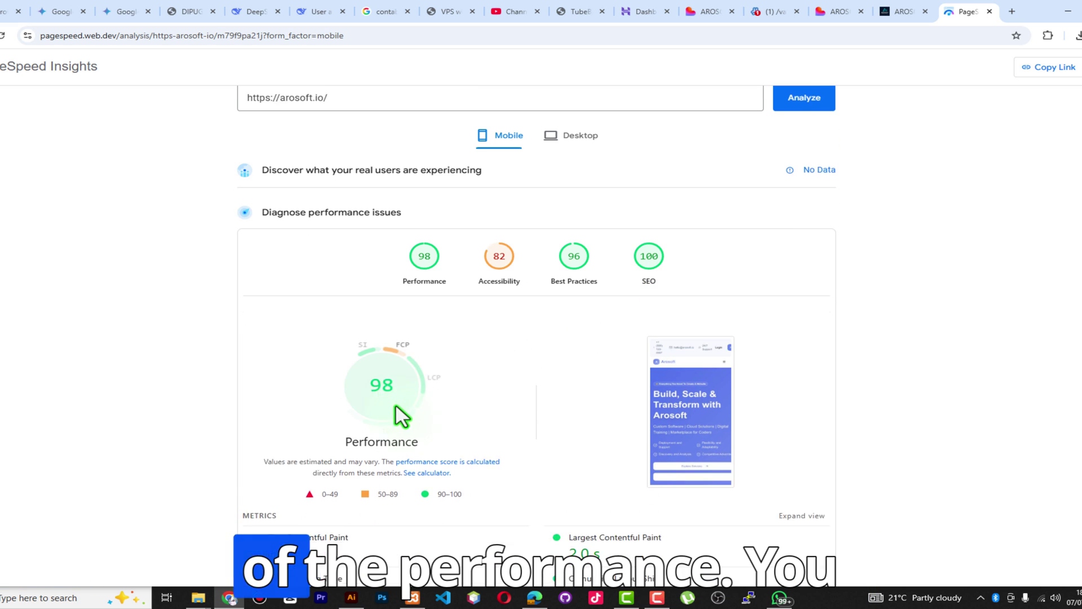
scroll(401, 415, down, 1)
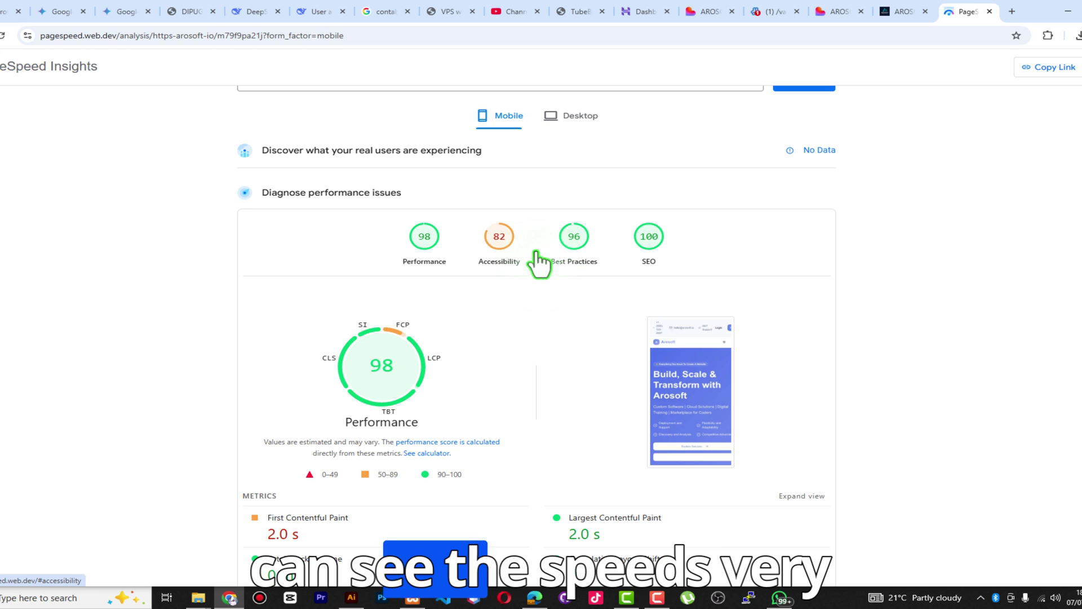
scroll(461, 369, down, 2)
scroll(500, 170, up, 2)
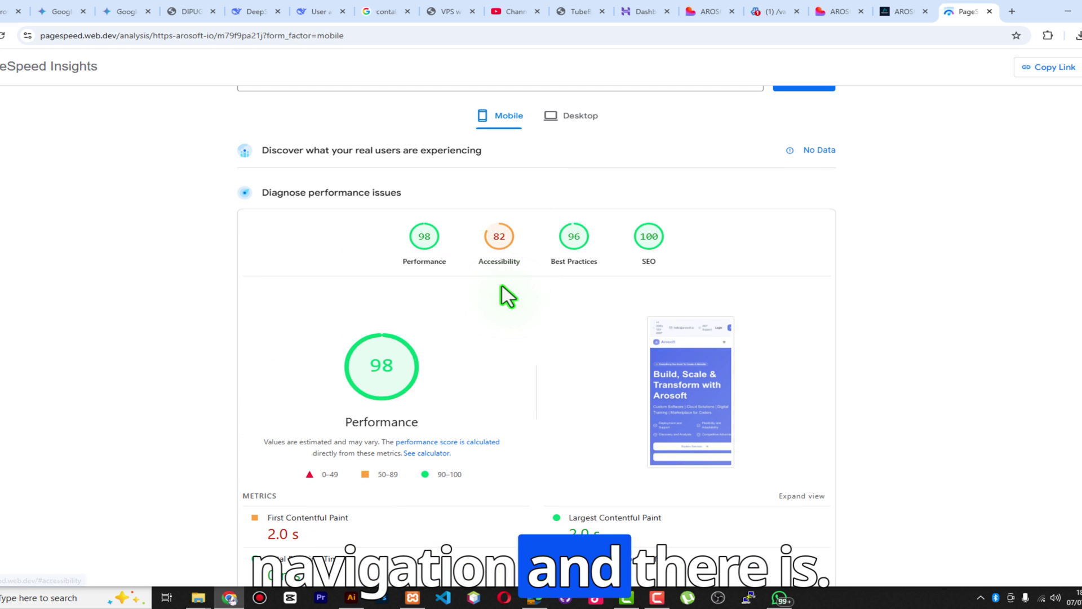
Compare the arosoft.io desktop and mobile results, both scoring 98 performance
click(563, 119)
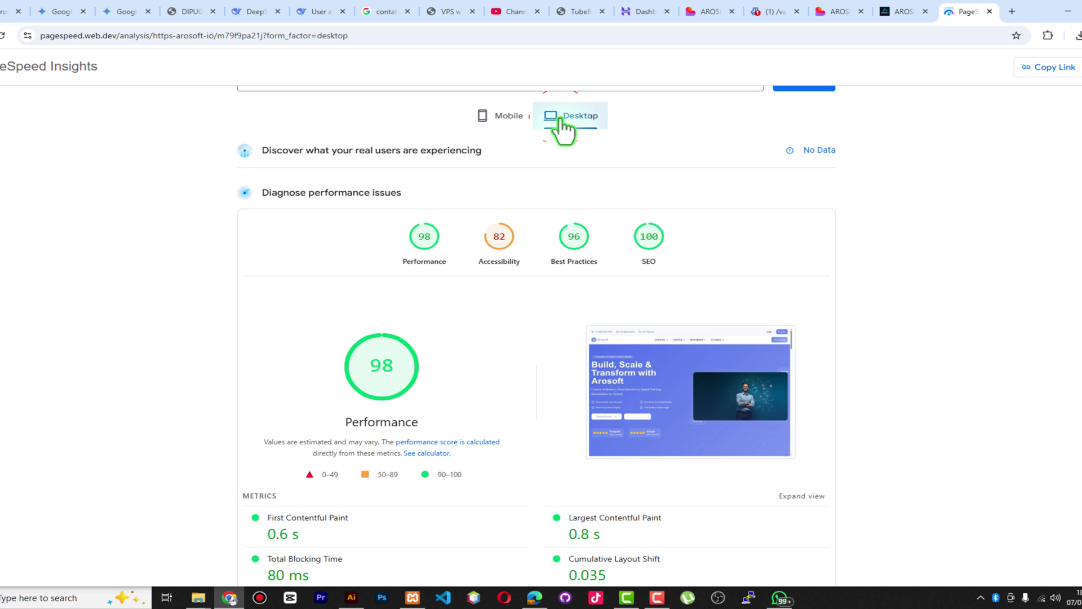
scroll(563, 126, up, 1)
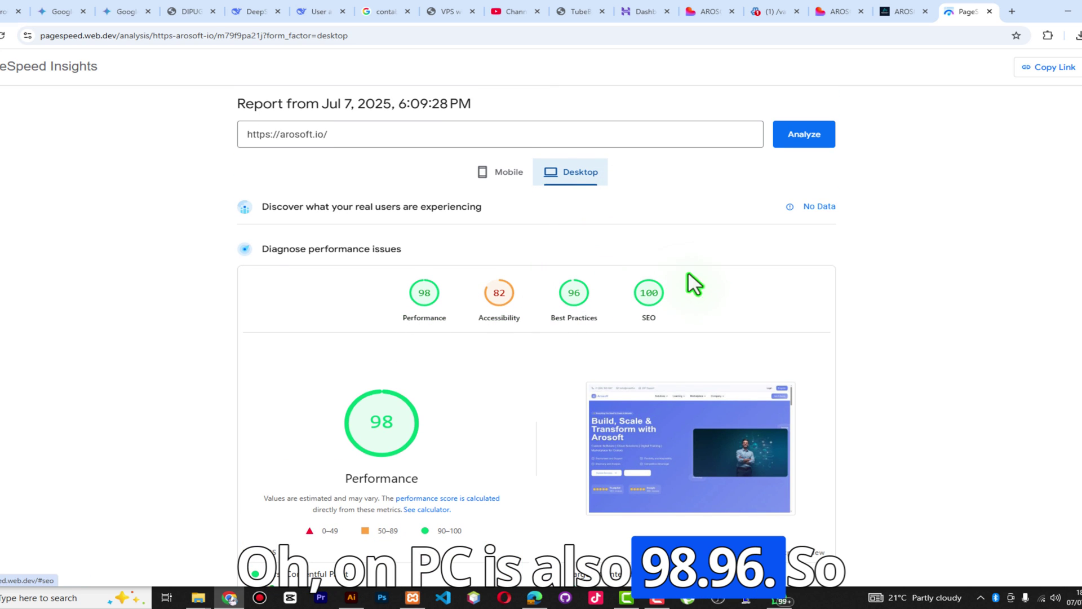
click(488, 177)
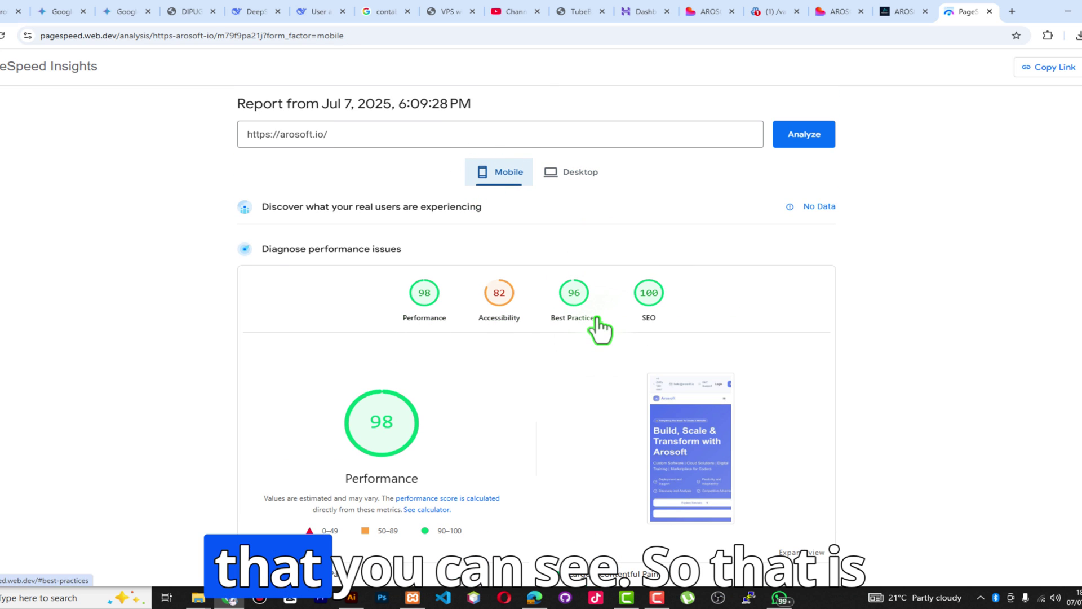
scroll(567, 297, down, 2)
scroll(566, 296, up, 2)
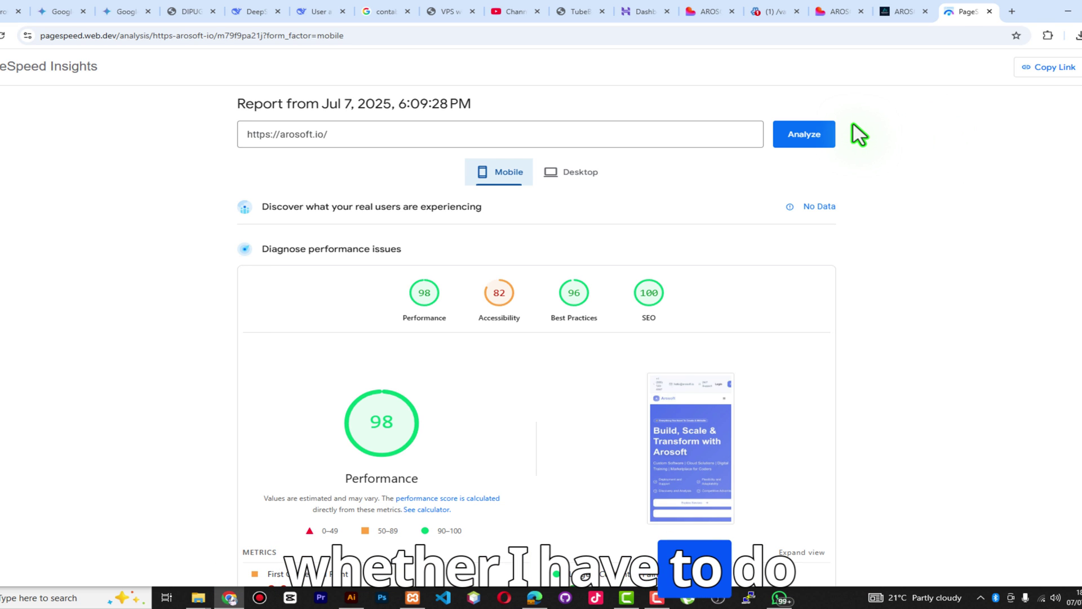
key(ctrl+1)
Load the GTmetrix site in a new browser tab
click(1013, 11)
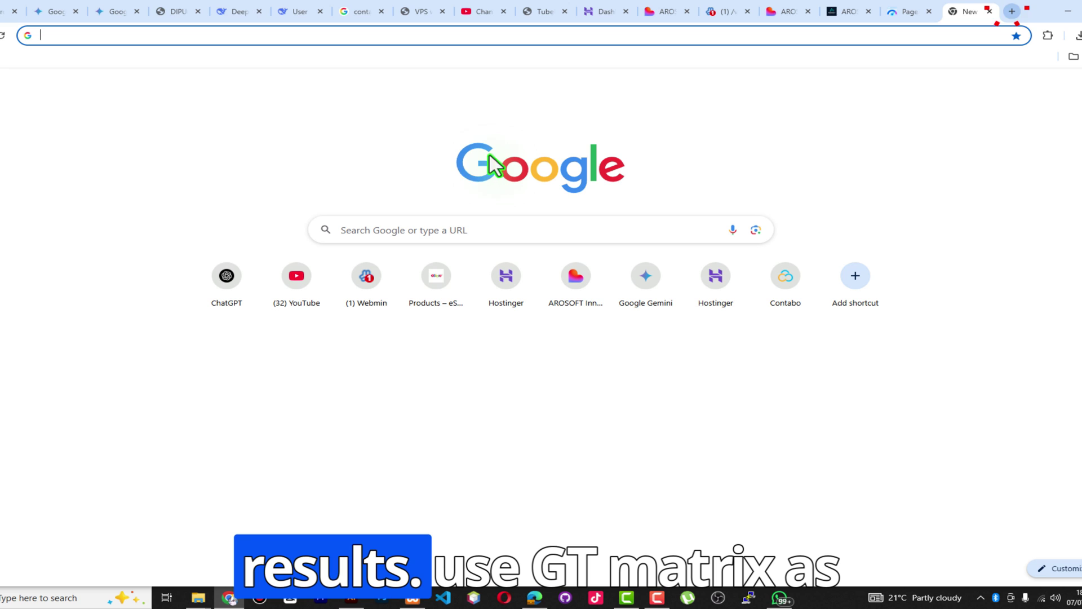
key(ctrl+v)
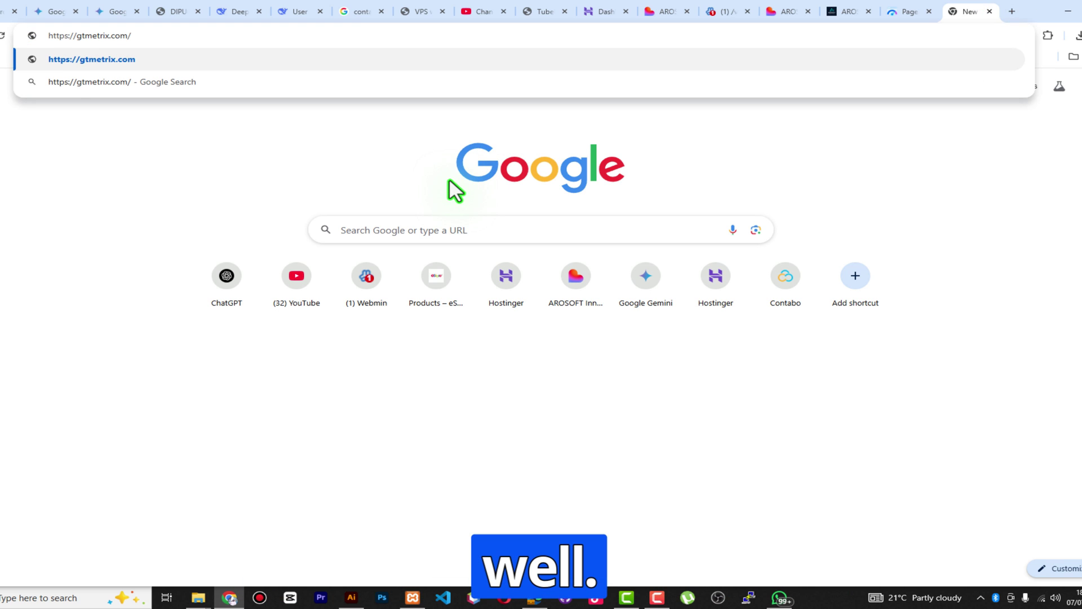
key(Return)
Start a GTmetrix test of arosoft.io using the autofill suggestion
click(108, 330)
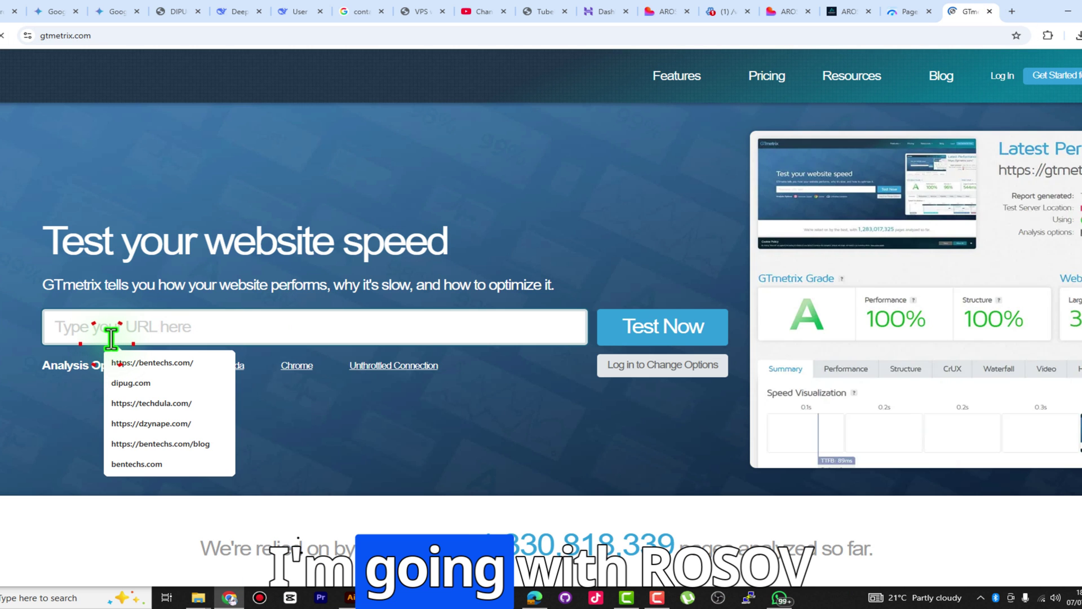
text(aros)
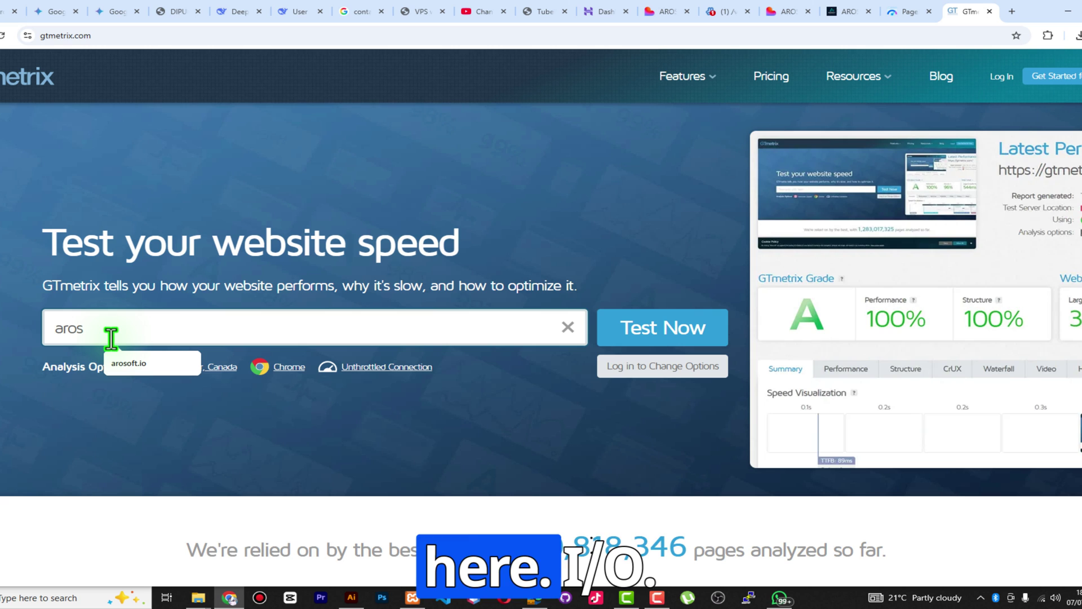
key(Down)
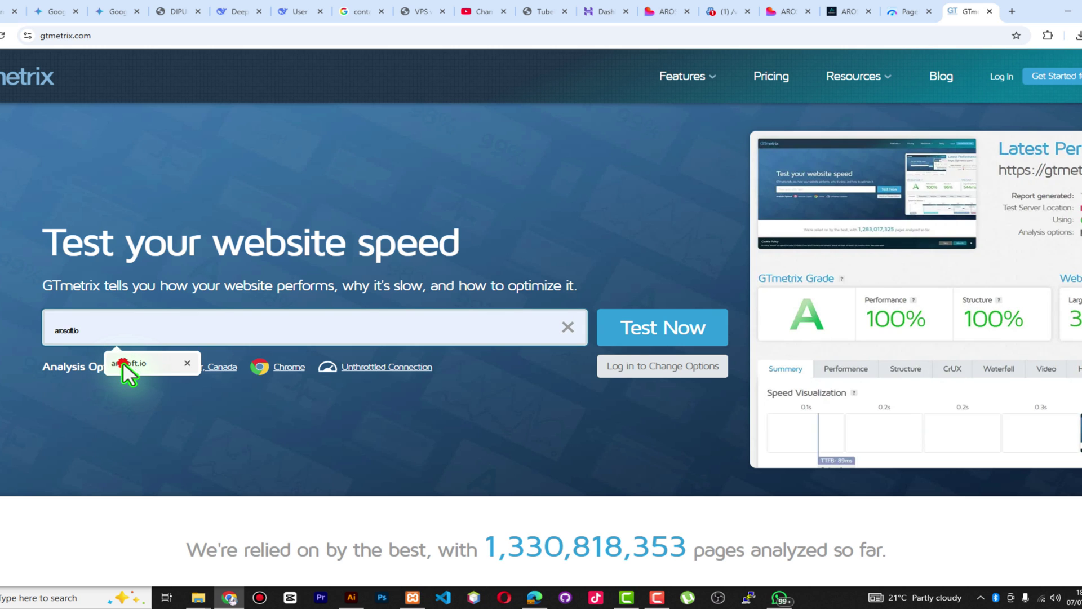
click(128, 364)
click(658, 330)
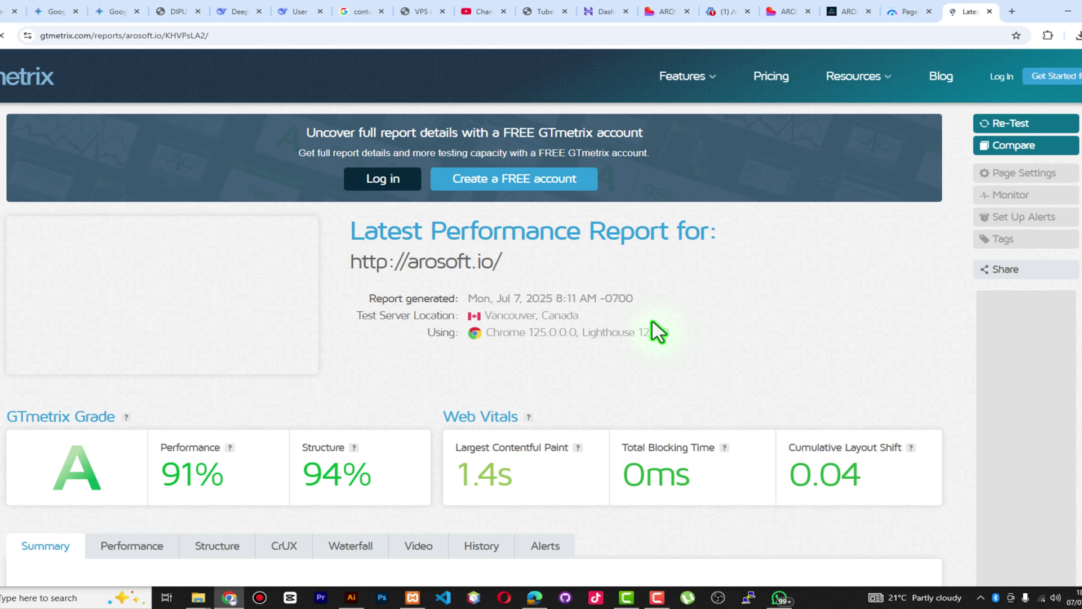
scroll(652, 319, down, 2)
scroll(651, 313, up, 2)
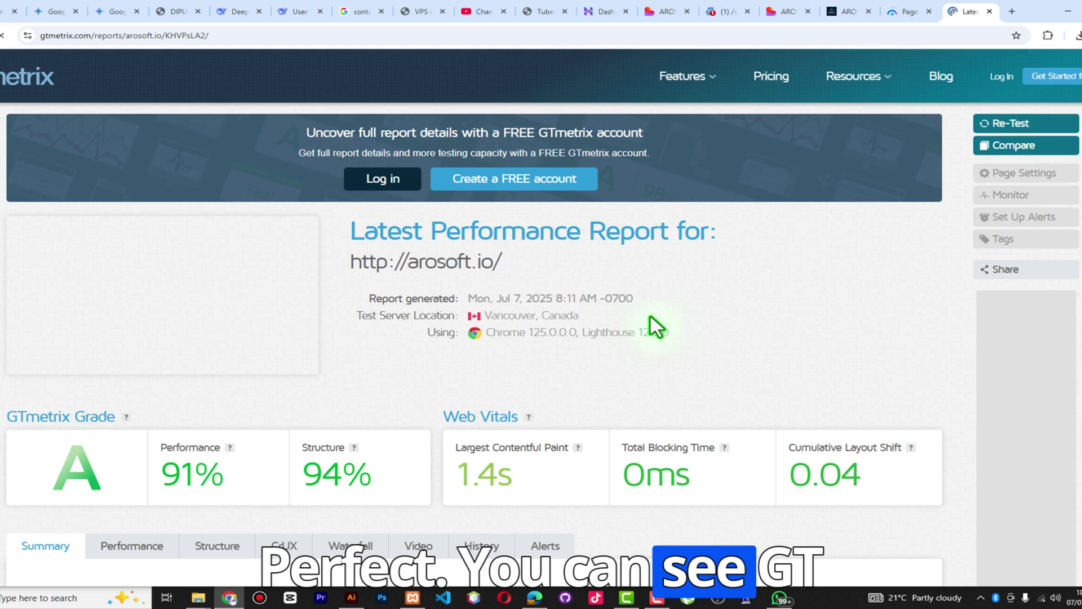
scroll(652, 314, down, 3)
scroll(651, 314, down, 1)
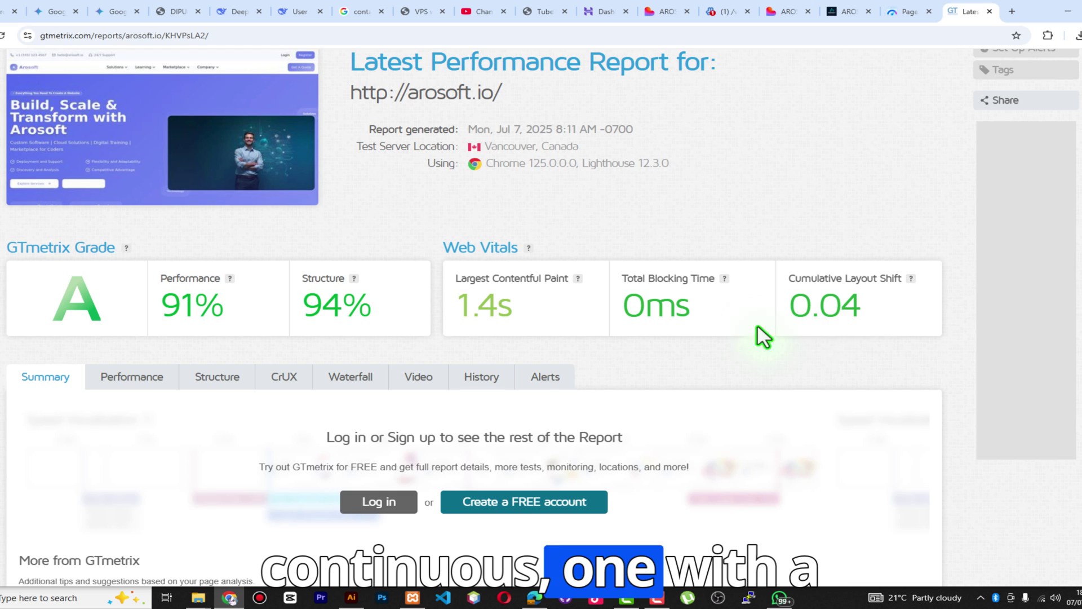
scroll(871, 329, down, 3)
scroll(350, 254, up, 3)
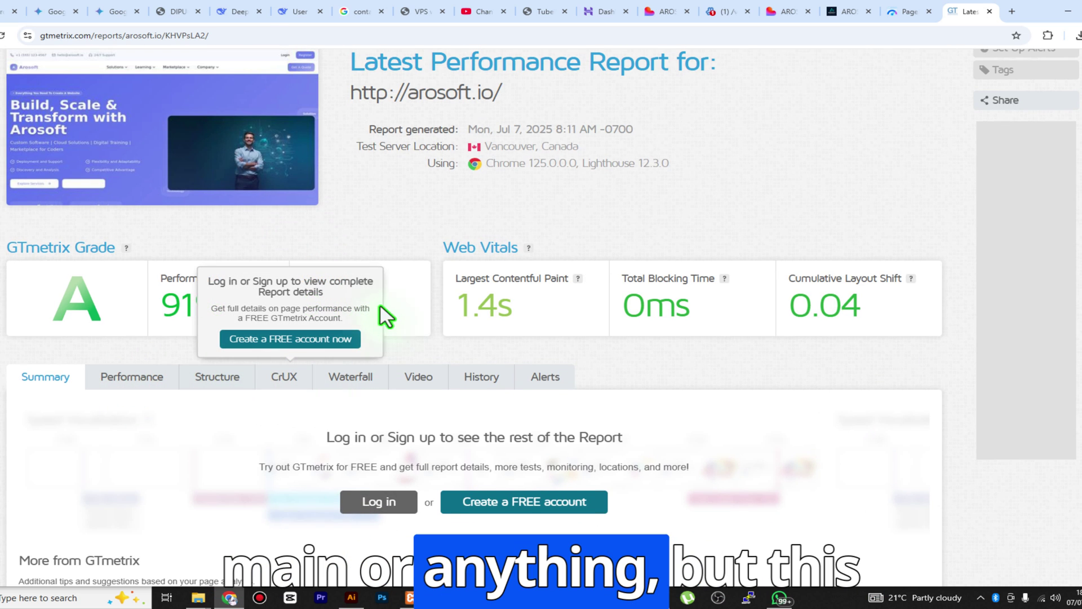
scroll(534, 270, up, 3)
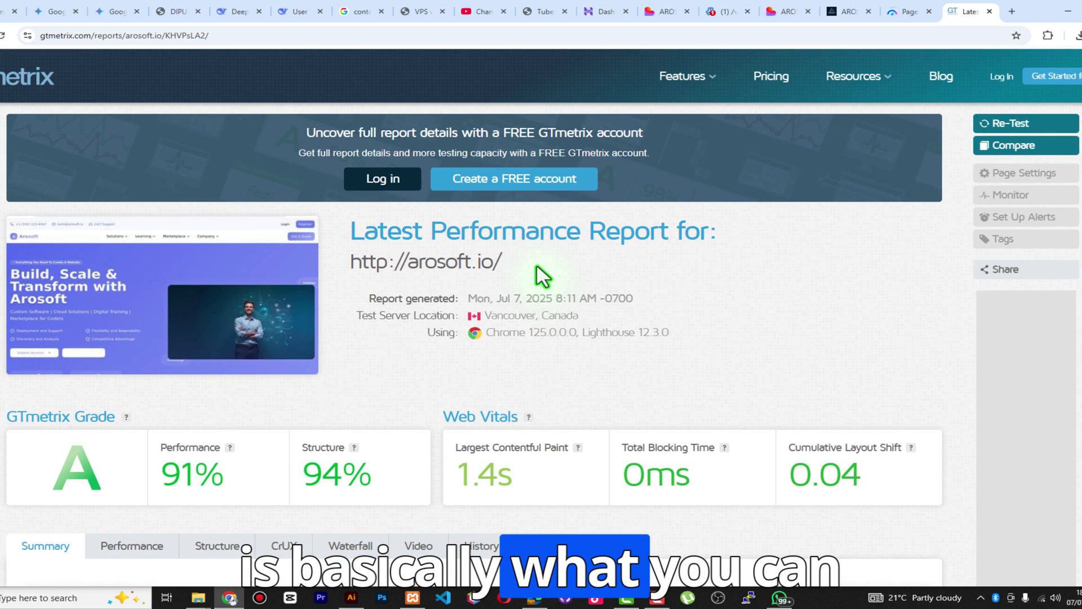
Load tools.pingdom.com in a new tab and select its address field for testing
key(ctrl+t)
text(https://tools.pingdom.com/)
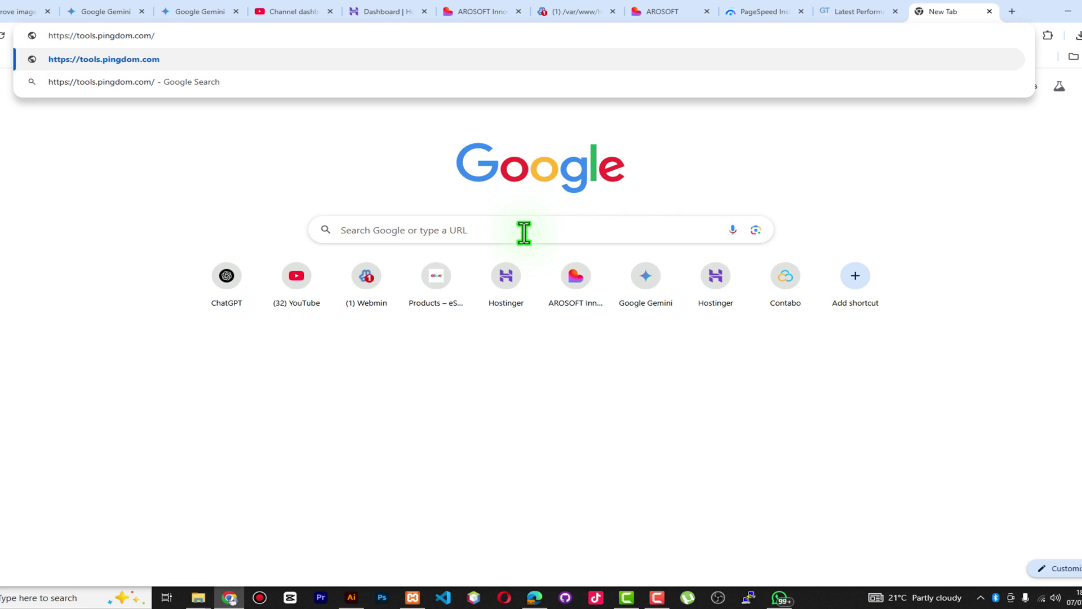
key(Return)
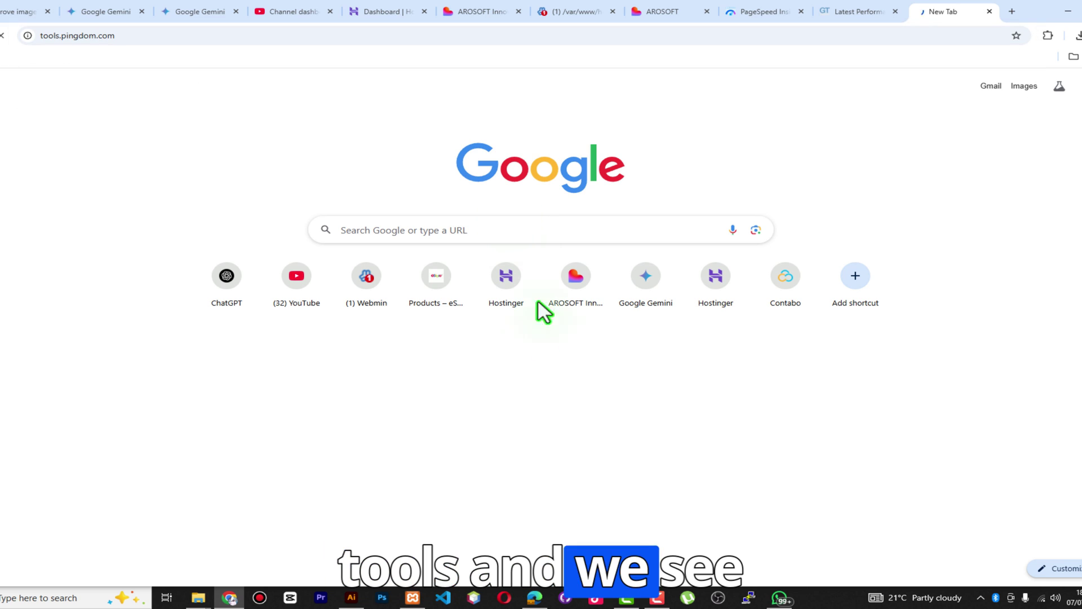
click(325, 231)
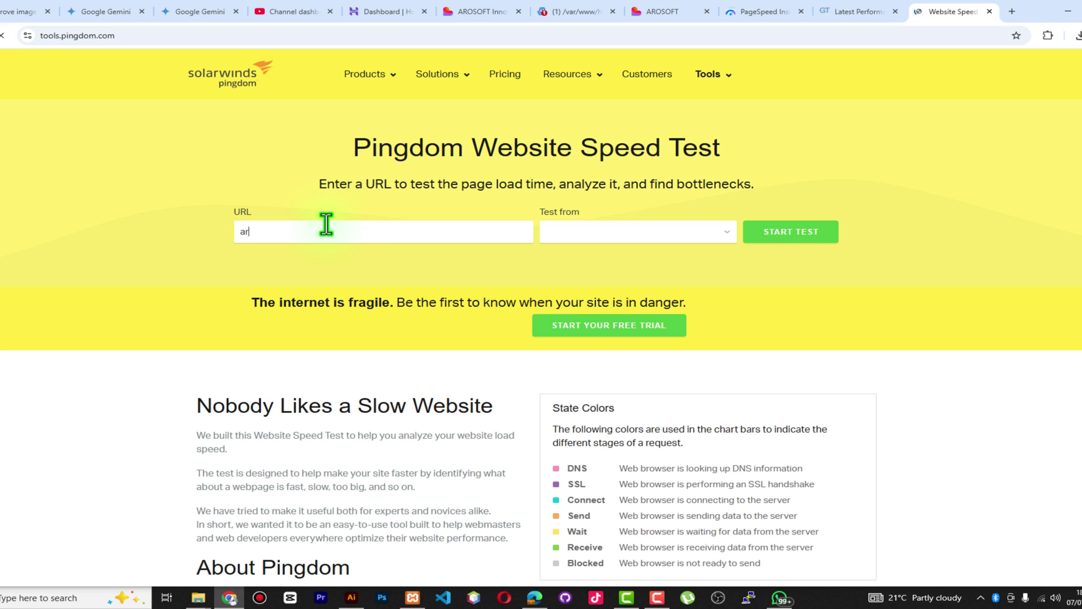
text(osoft)
text(.io/)
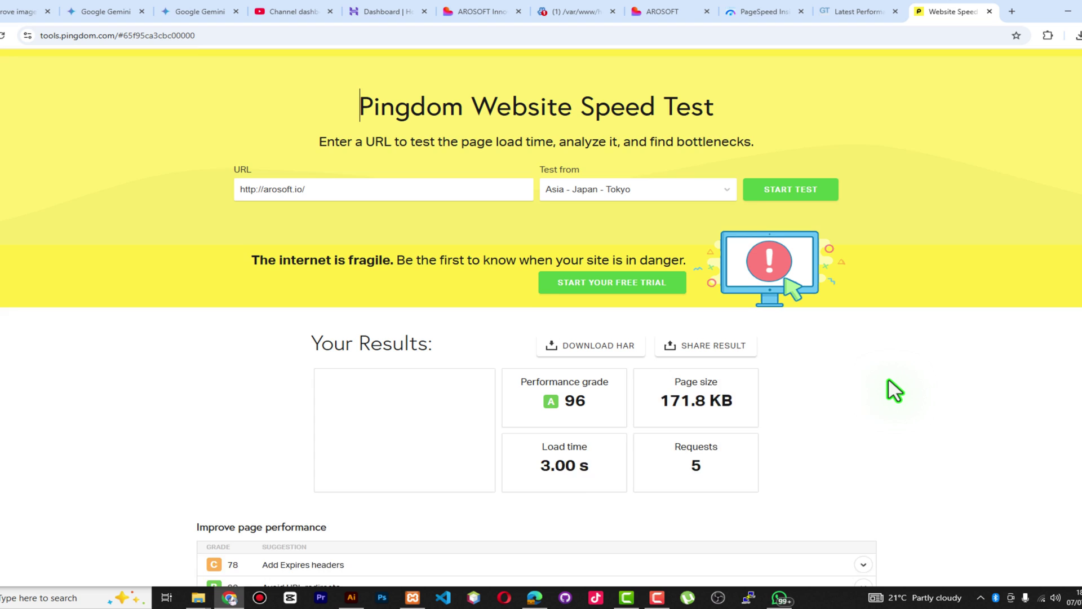
scroll(891, 393, down, 2)
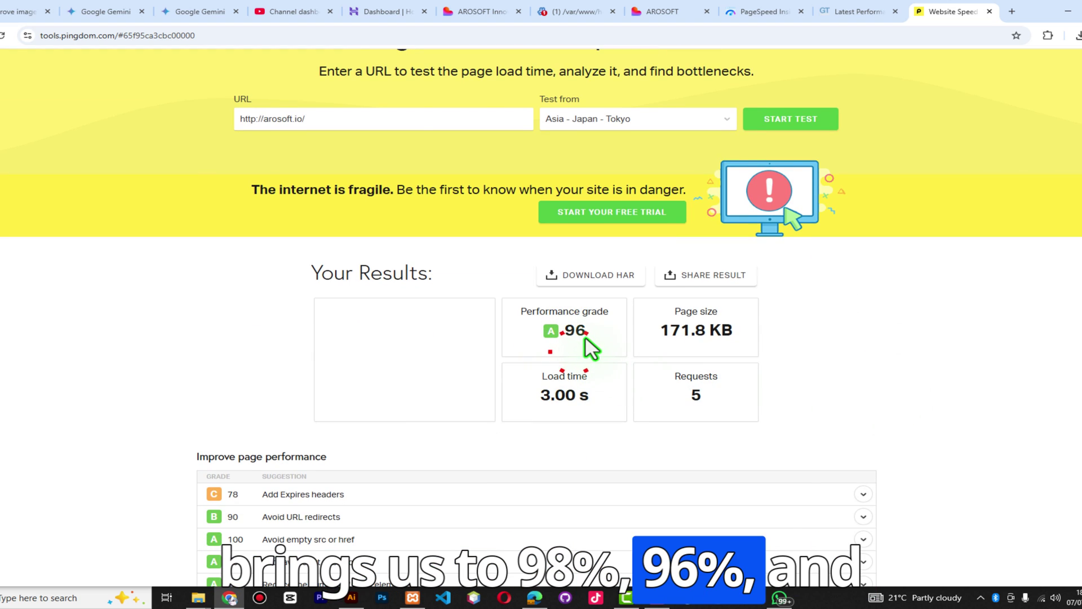
scroll(573, 351, down, 3)
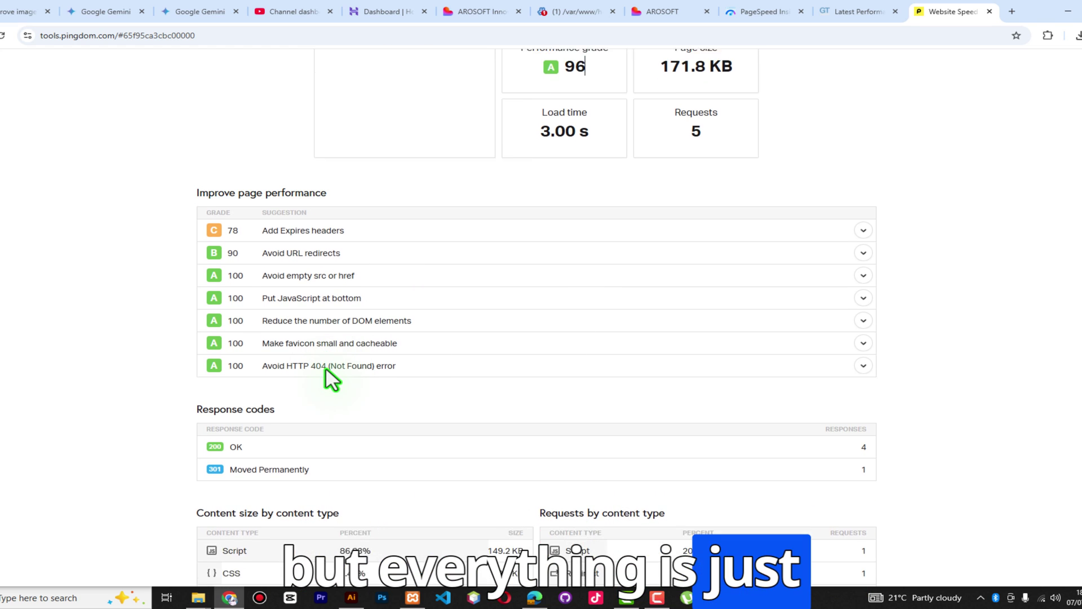
scroll(318, 372, down, 2)
scroll(245, 316, down, 2)
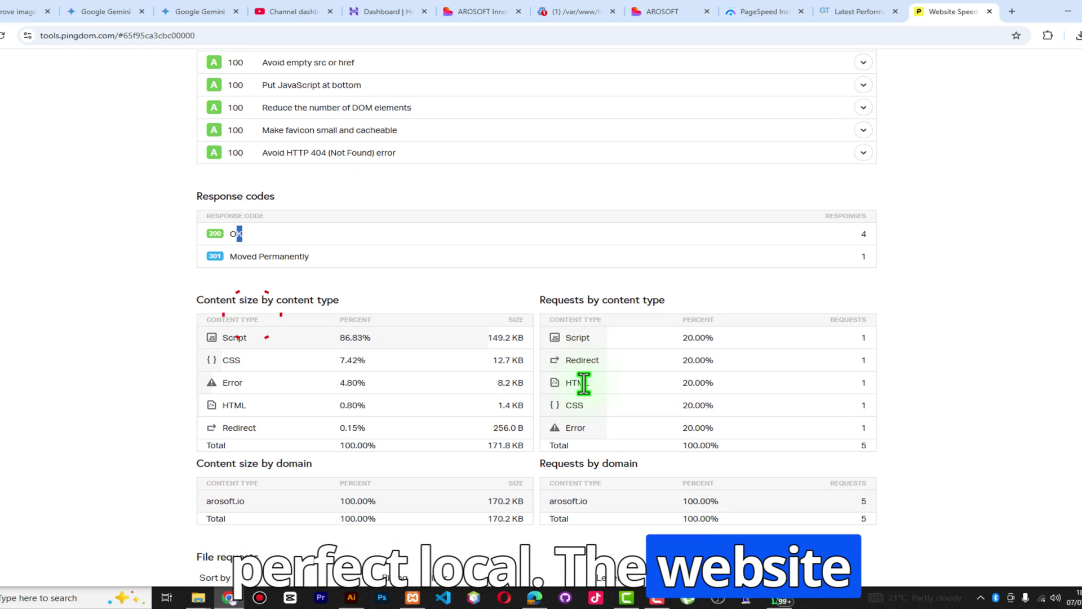
scroll(423, 339, down, 2)
scroll(592, 389, down, 1)
scroll(591, 384, down, 1)
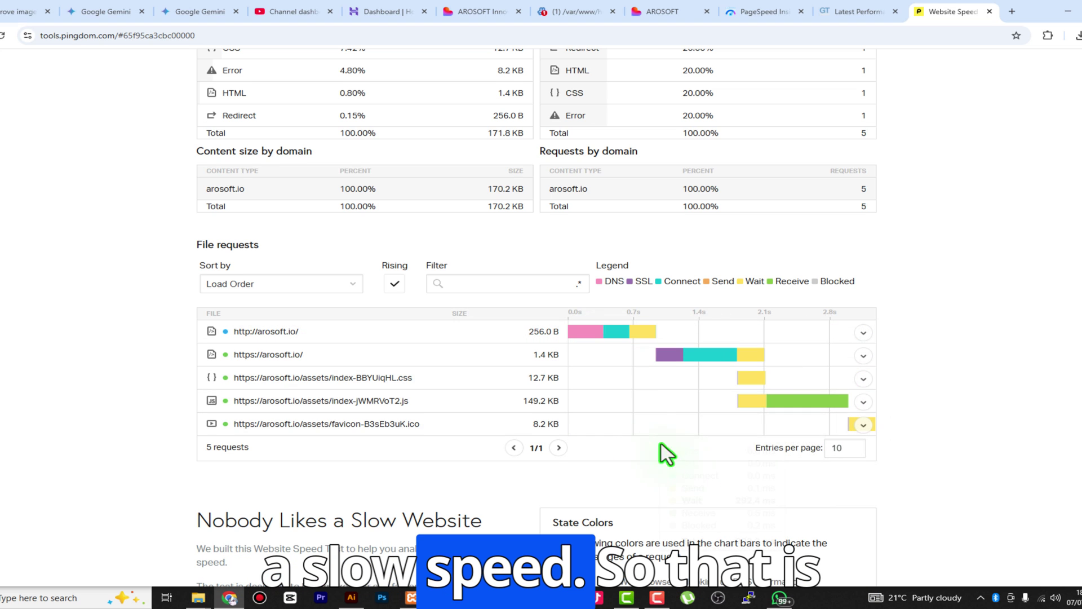
scroll(660, 440, down, 5)
scroll(727, 338, down, 3)
scroll(727, 329, up, 6)
scroll(727, 329, up, 6)
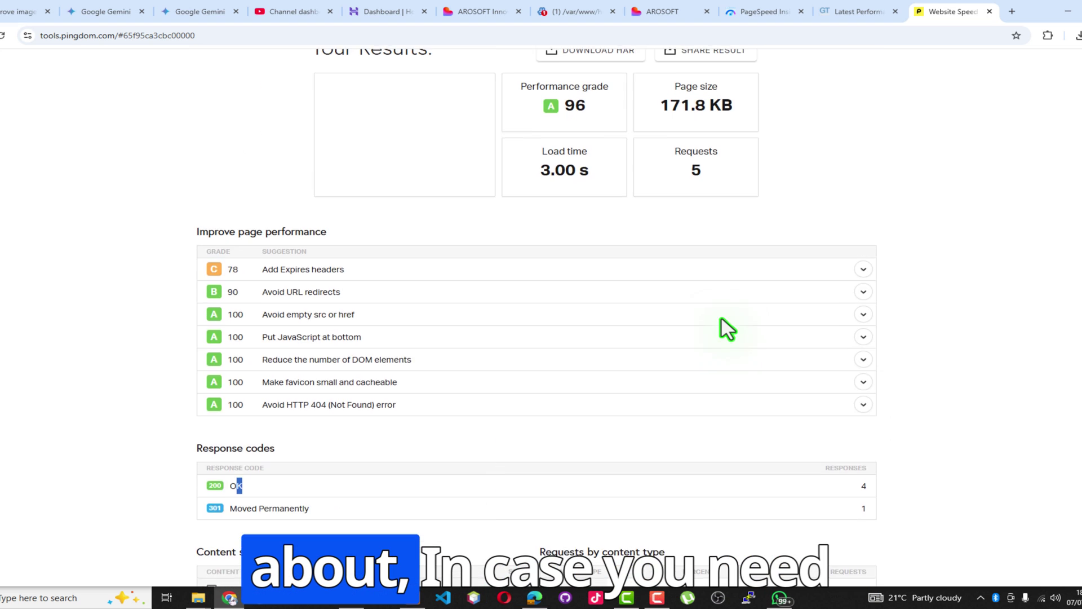
scroll(727, 329, up, 6)
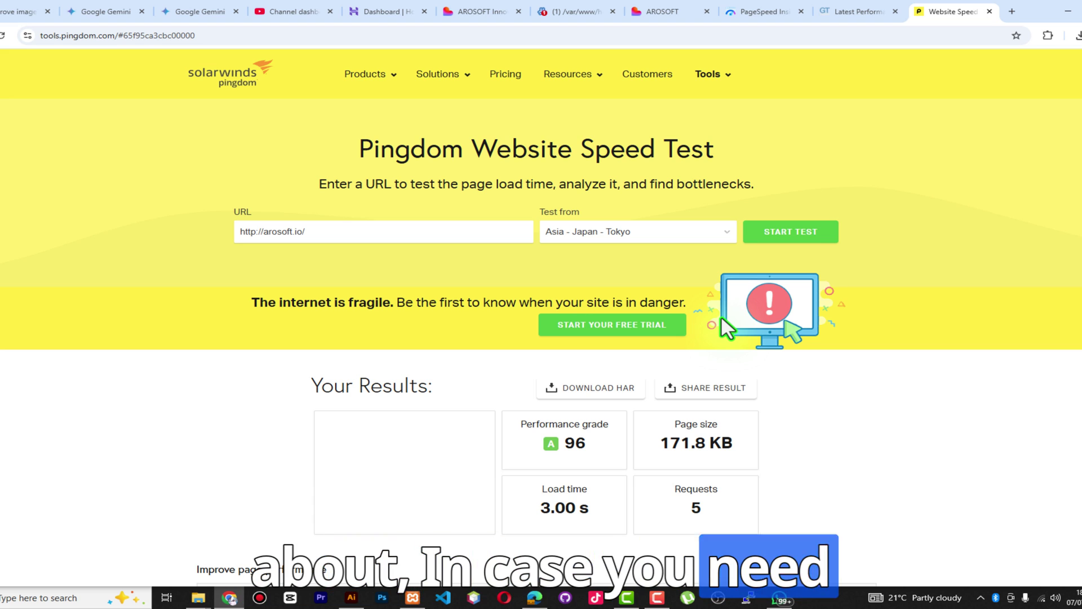